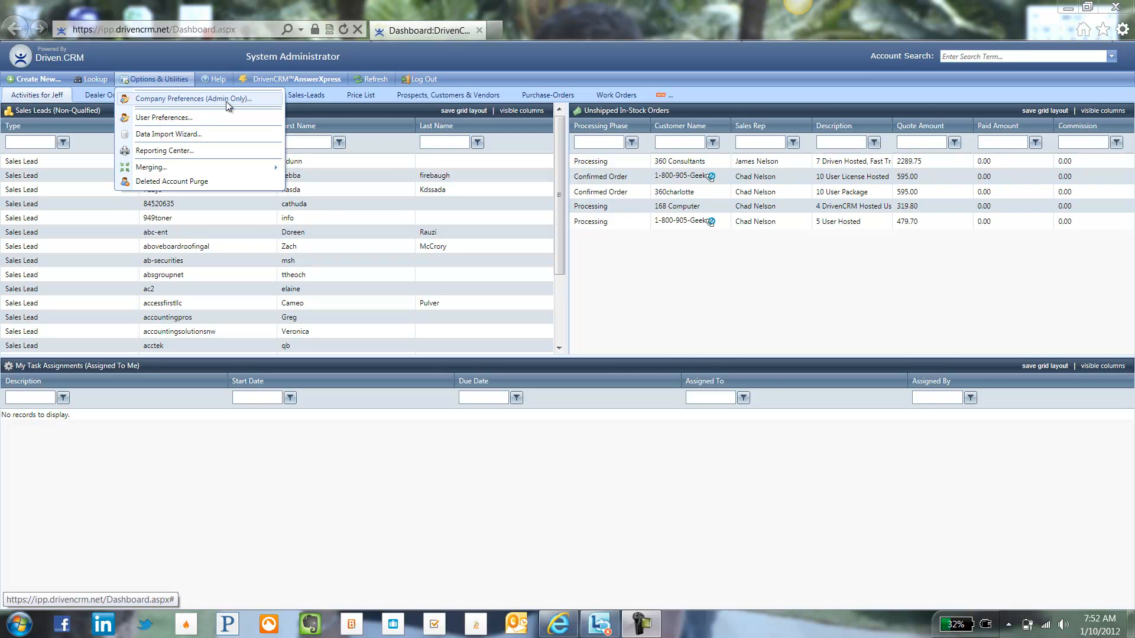
# Open the Lead Custom Fields setup in the admin company preferences
pyautogui.click(257, 105)
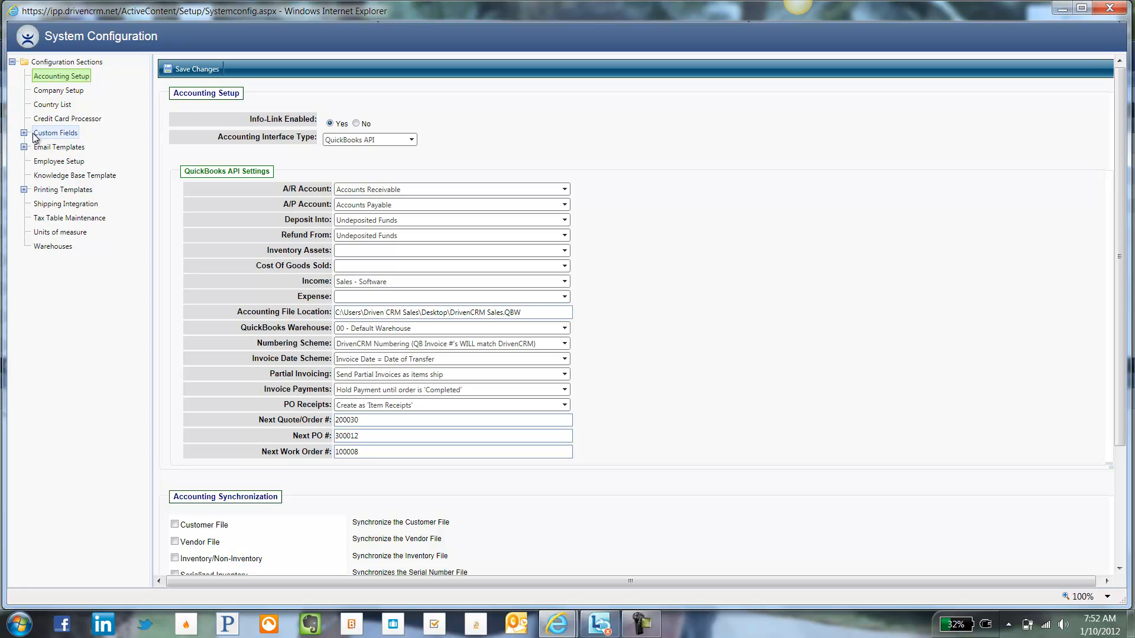
pyautogui.click(24, 133)
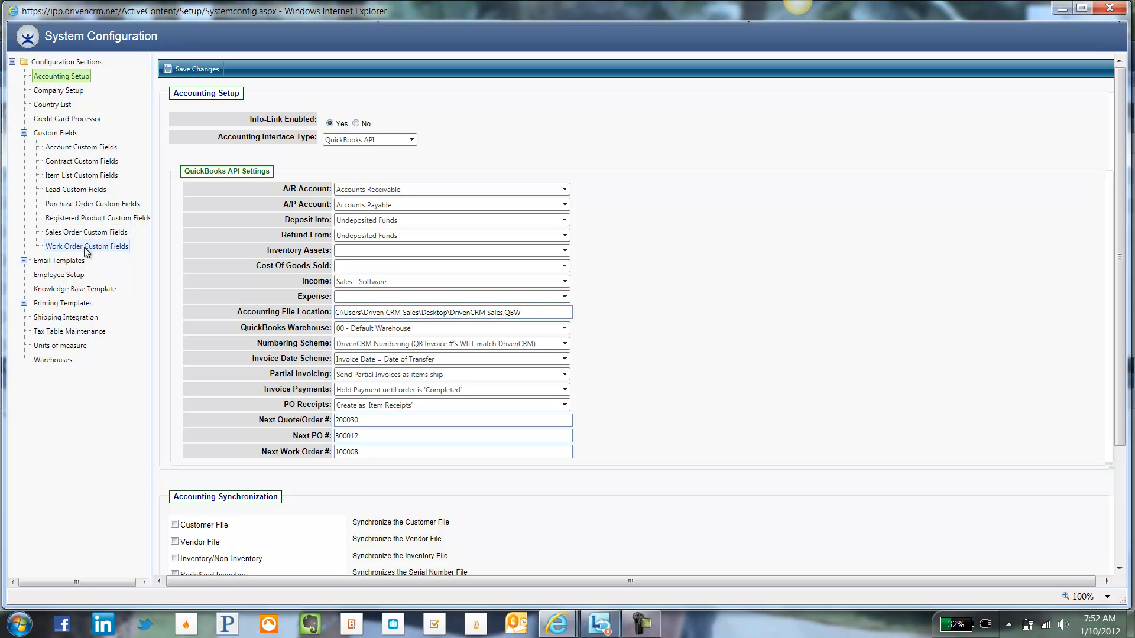
pyautogui.click(77, 190)
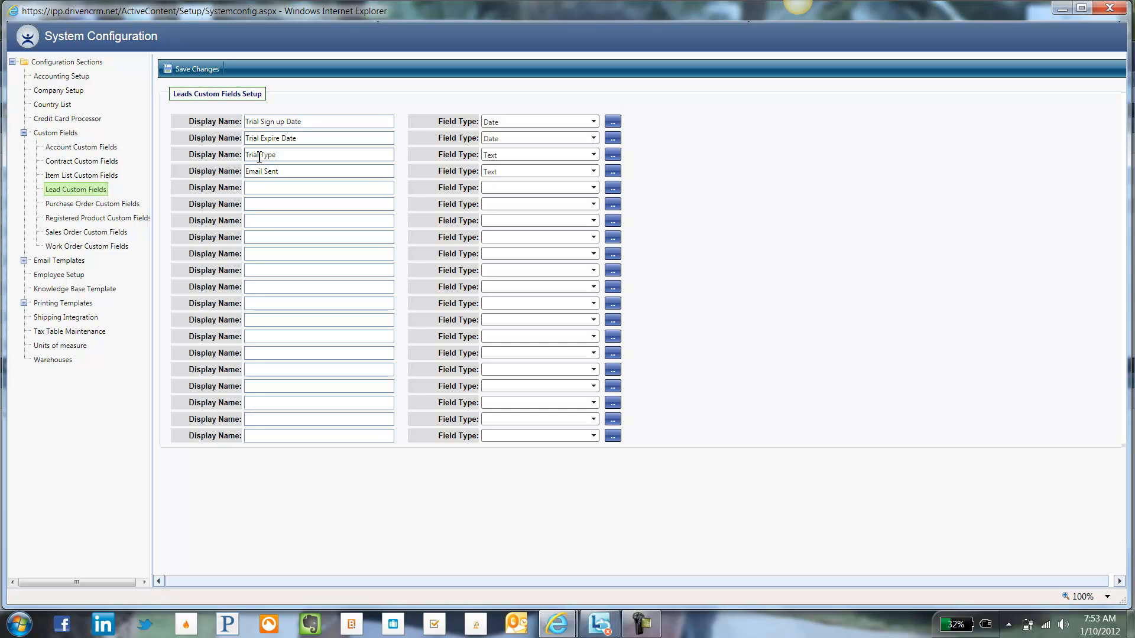
# Set the field type of the Trial Type lead field to DropDown (Single Selection)
pyautogui.moveTo(286, 155); pyautogui.dragTo(252, 164)
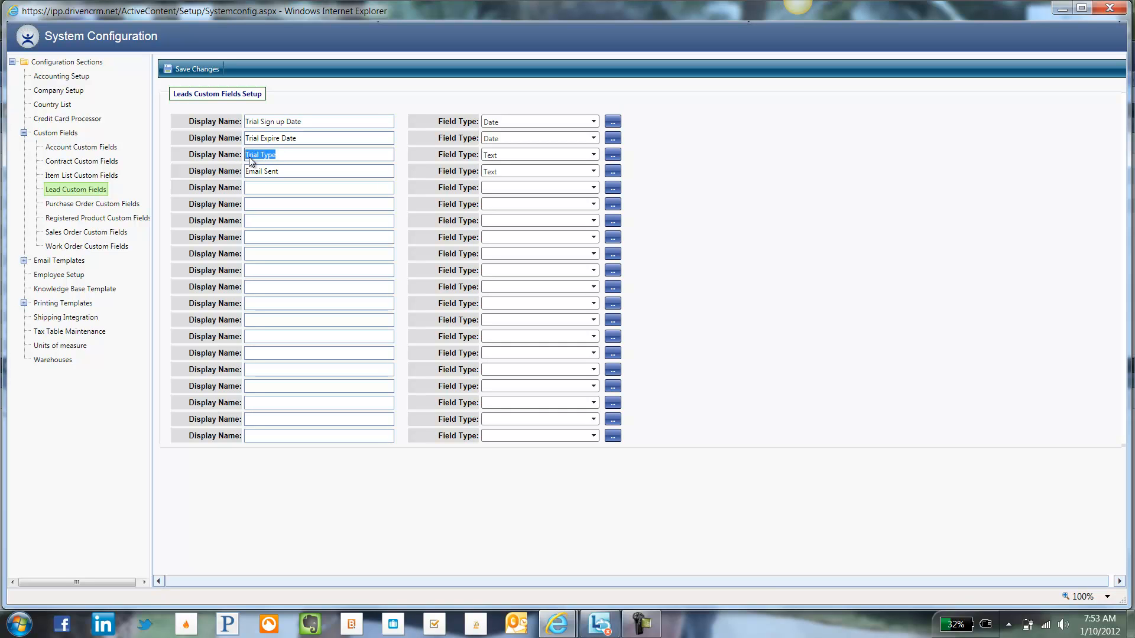
pyautogui.click(490, 158)
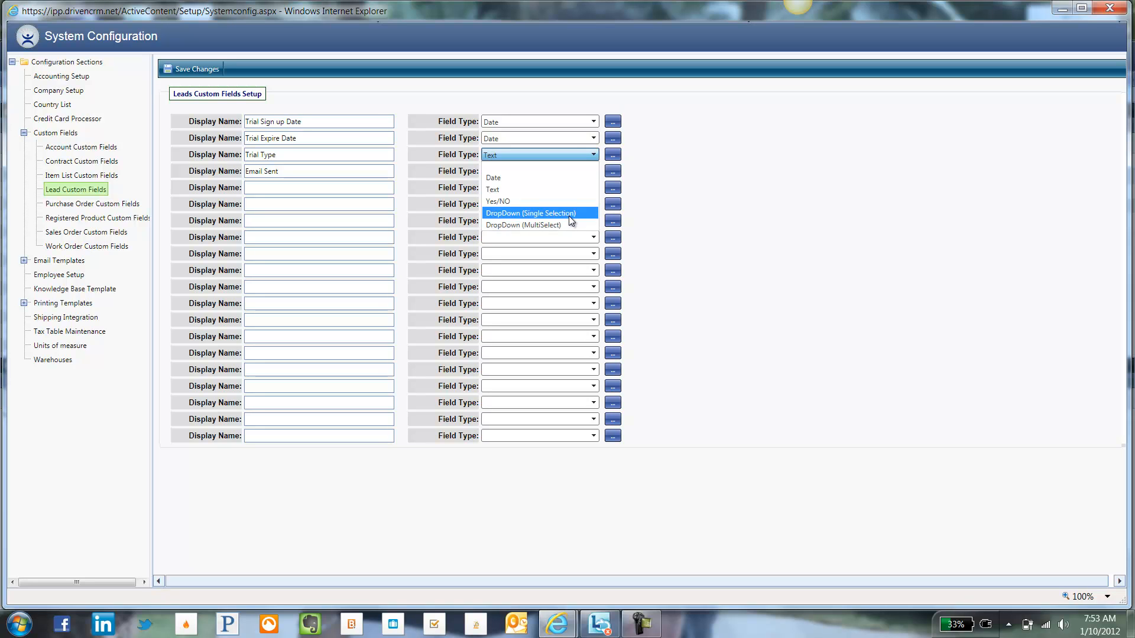
pyautogui.click(561, 214)
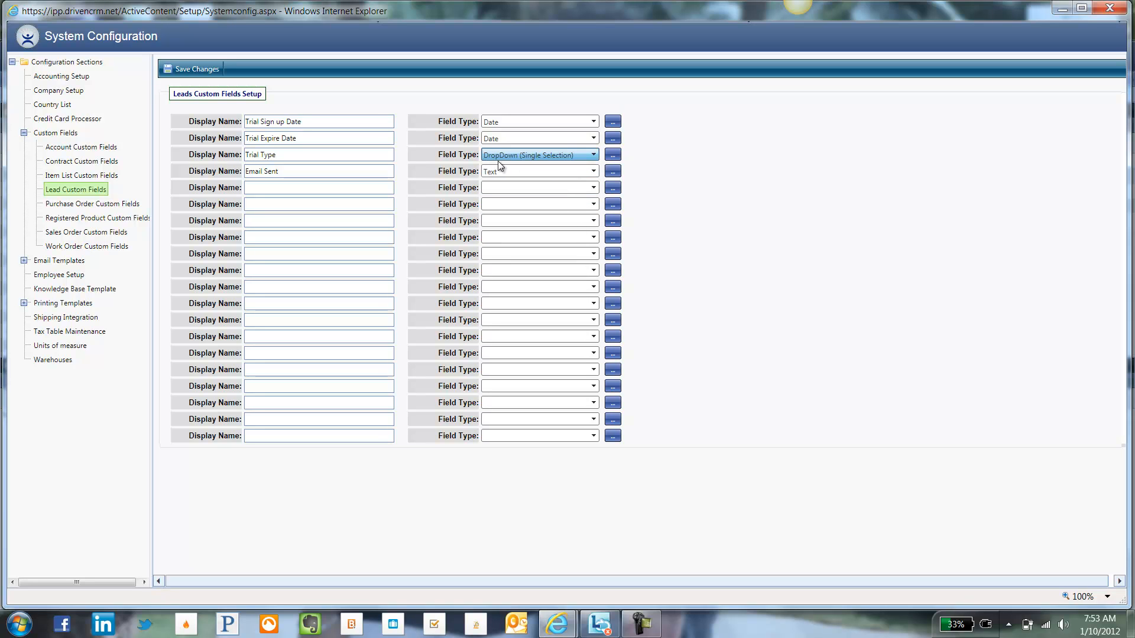
# Add "IPP (Intuit Partner Platform)" and "Enterprise Hosted" as separate dropdown values for Trial Type and save them
pyautogui.click(612, 158)
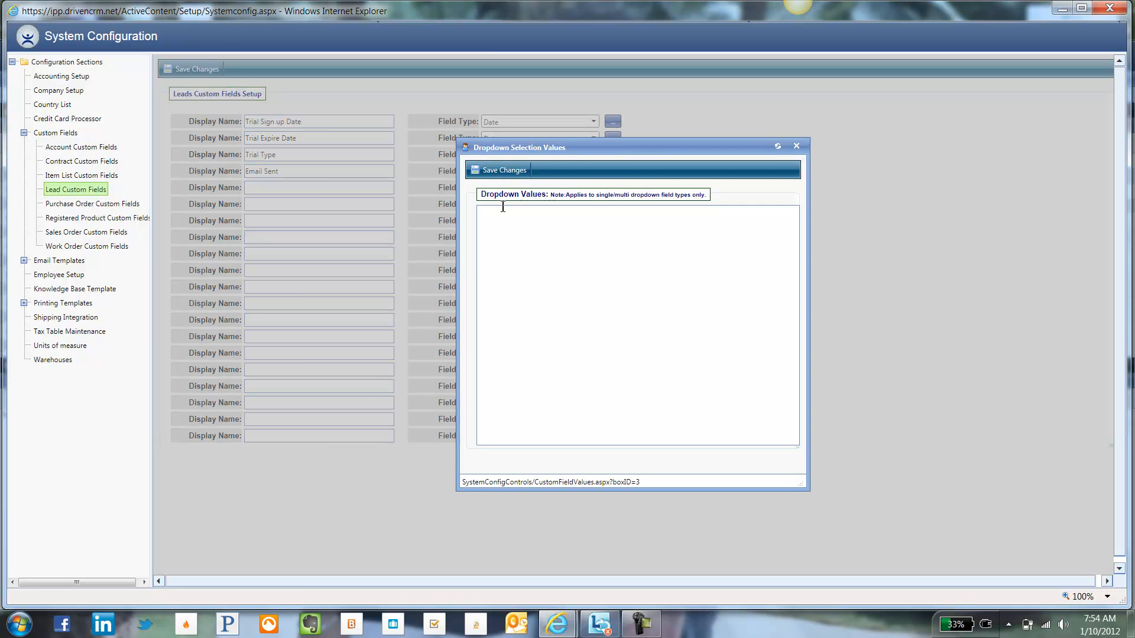
pyautogui.click(503, 208)
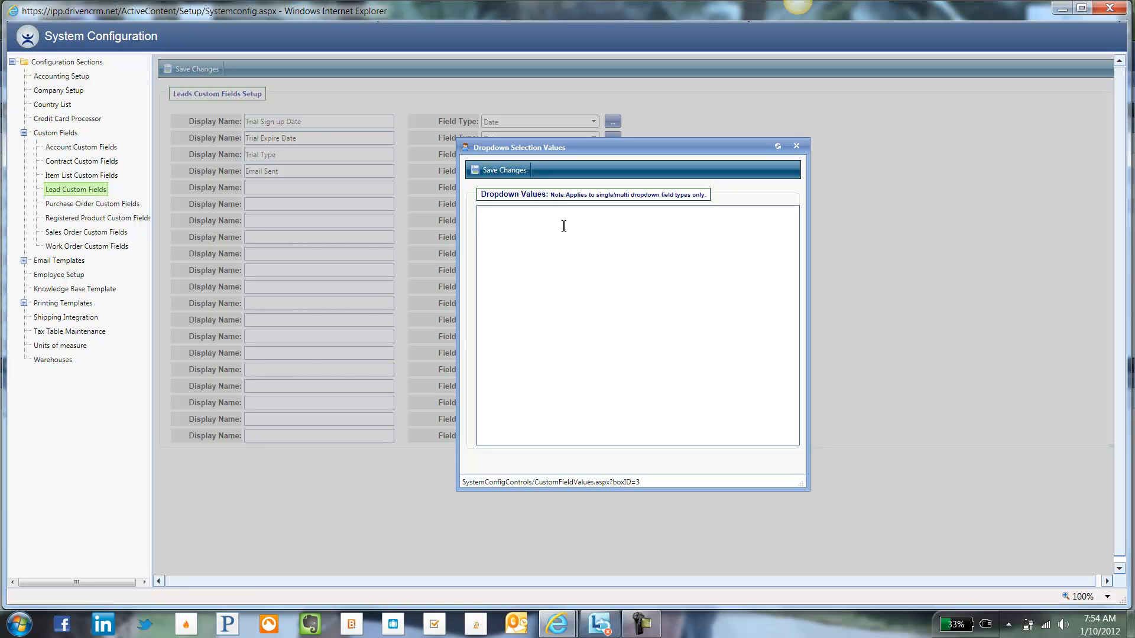
pyautogui.write('IPP')
pyautogui.write(' (Intuit Partner Pla')
pyautogui.write('tform) ')
pyautogui.write('Enterprise Ho')
pyautogui.write('sted')
pyautogui.click(502, 170)
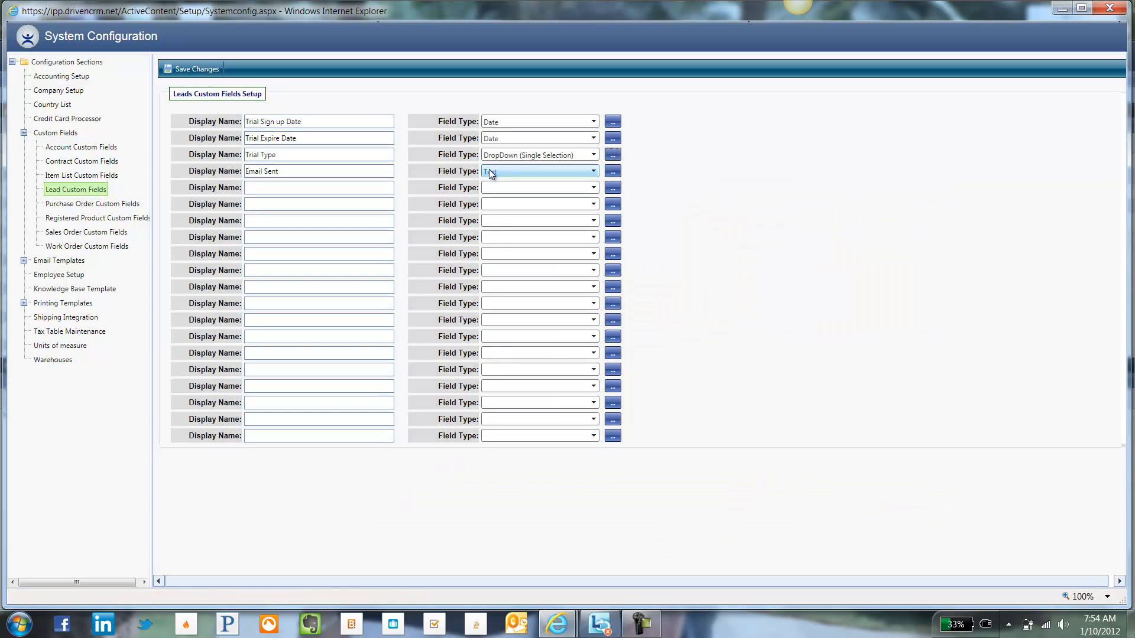
# Set the Email Sent field's type to Yes/NO, save the lead custom fields and close the system configuration
pyautogui.click(283, 172)
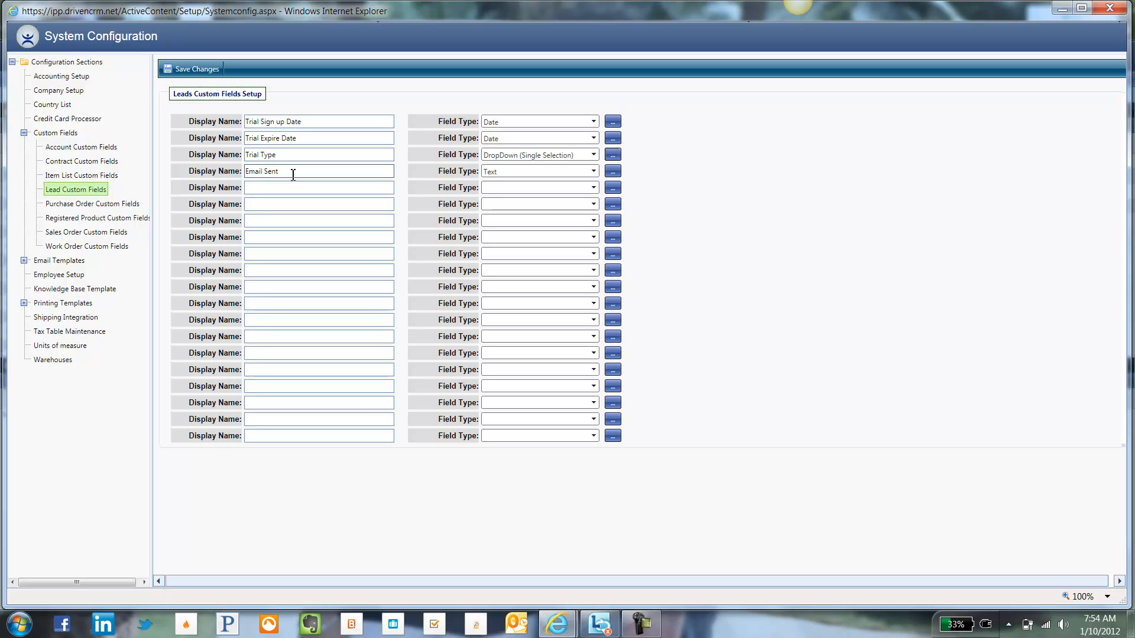
pyautogui.moveTo(286, 173); pyautogui.dragTo(238, 177)
pyautogui.click(493, 173)
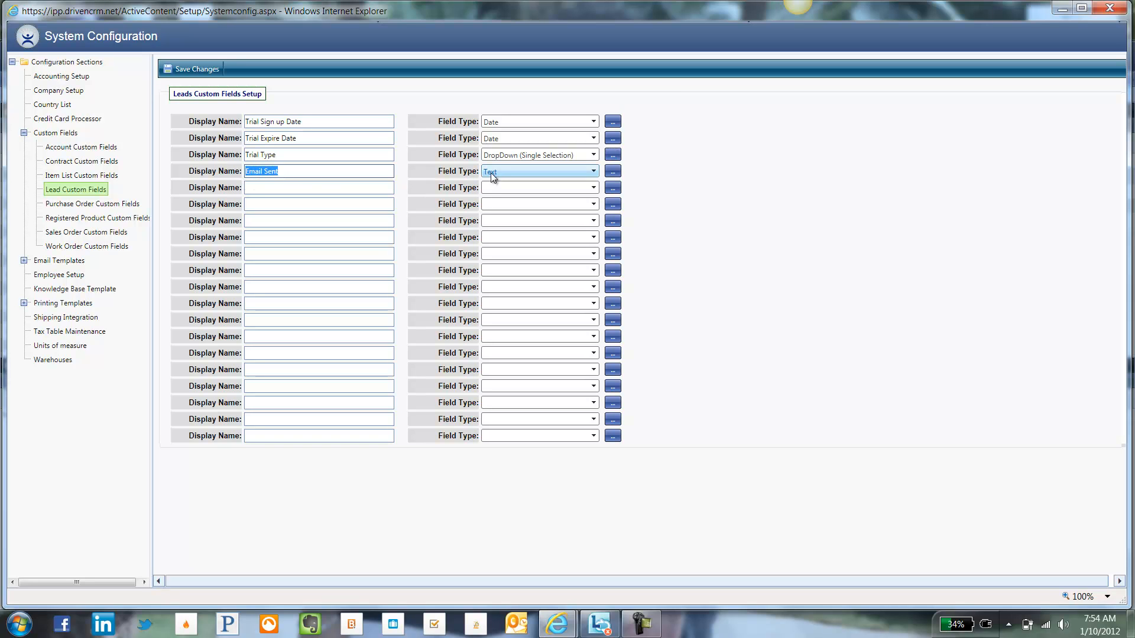
pyautogui.click(491, 175)
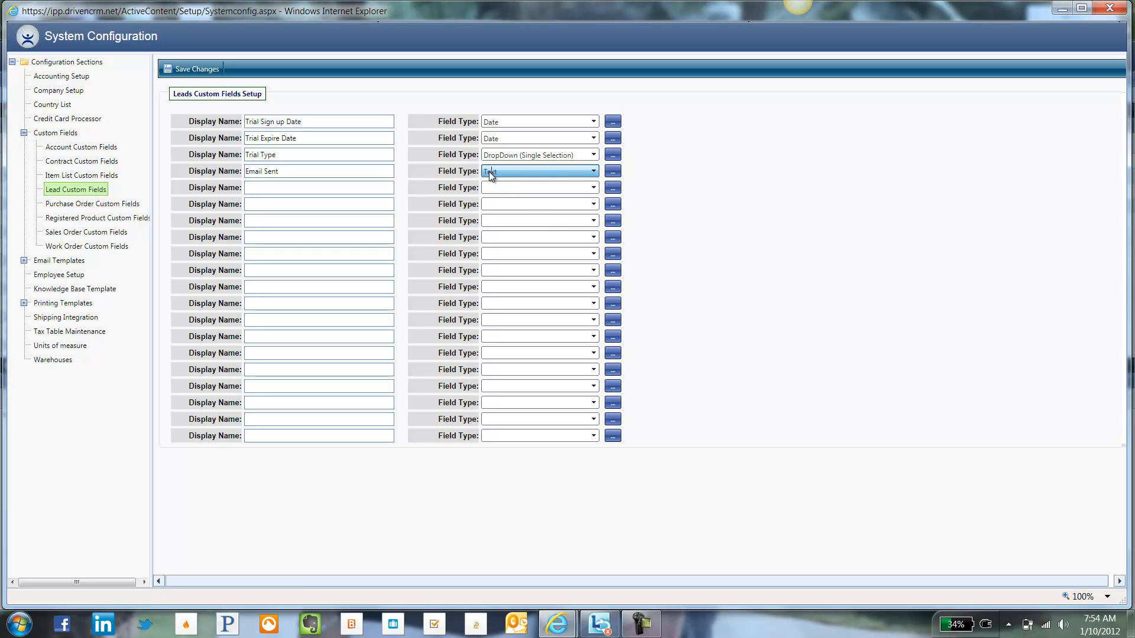
pyautogui.click(538, 216)
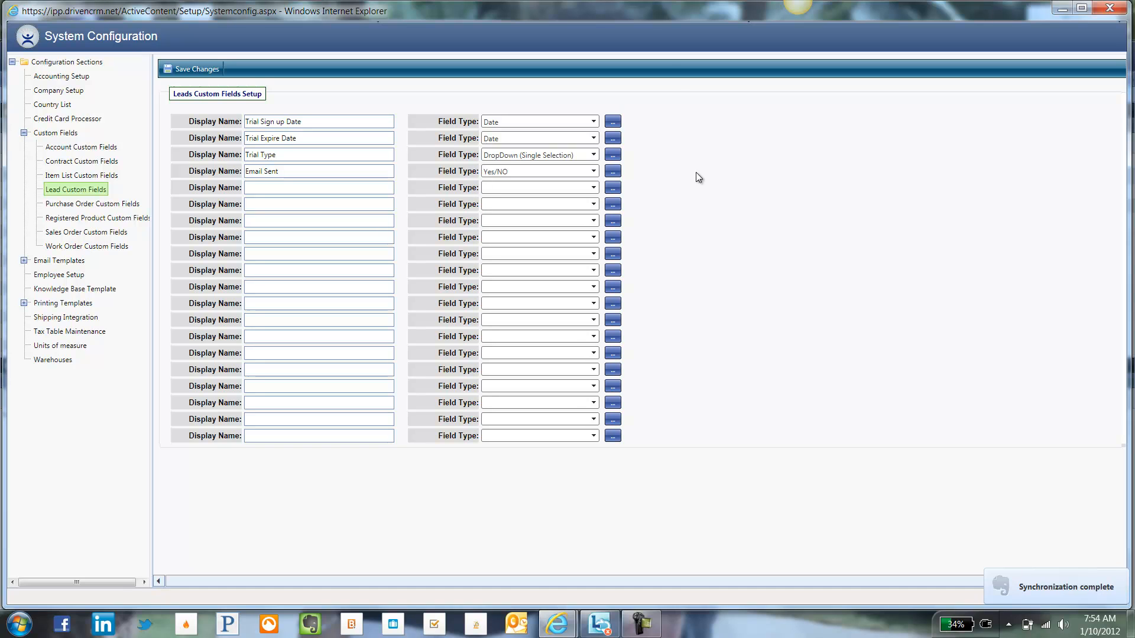
pyautogui.click(171, 69)
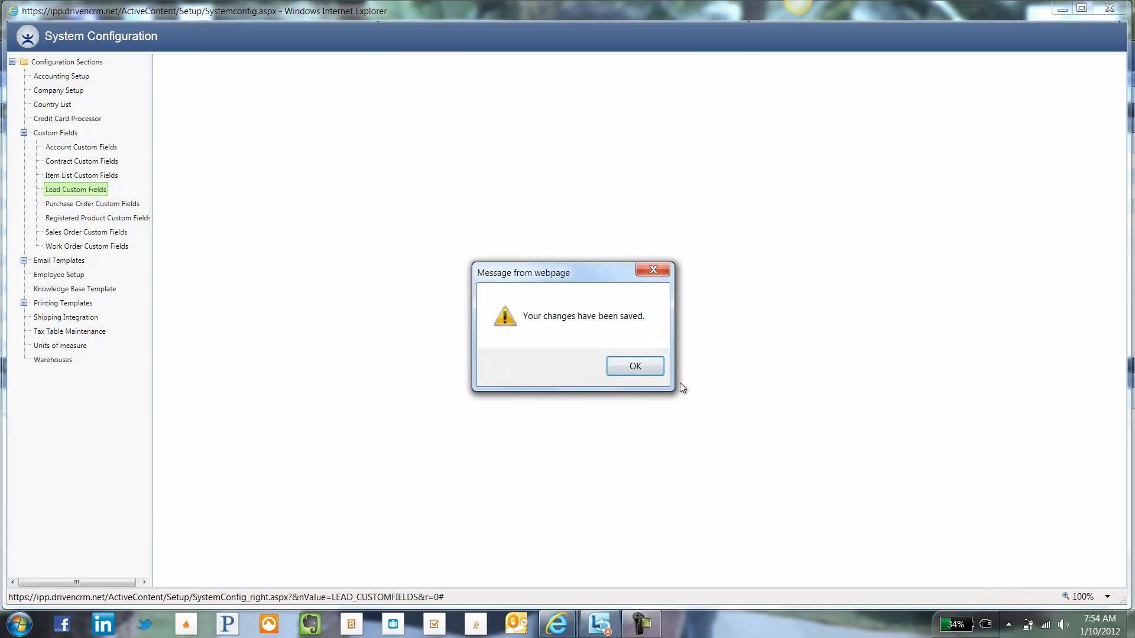
pyautogui.click(650, 367)
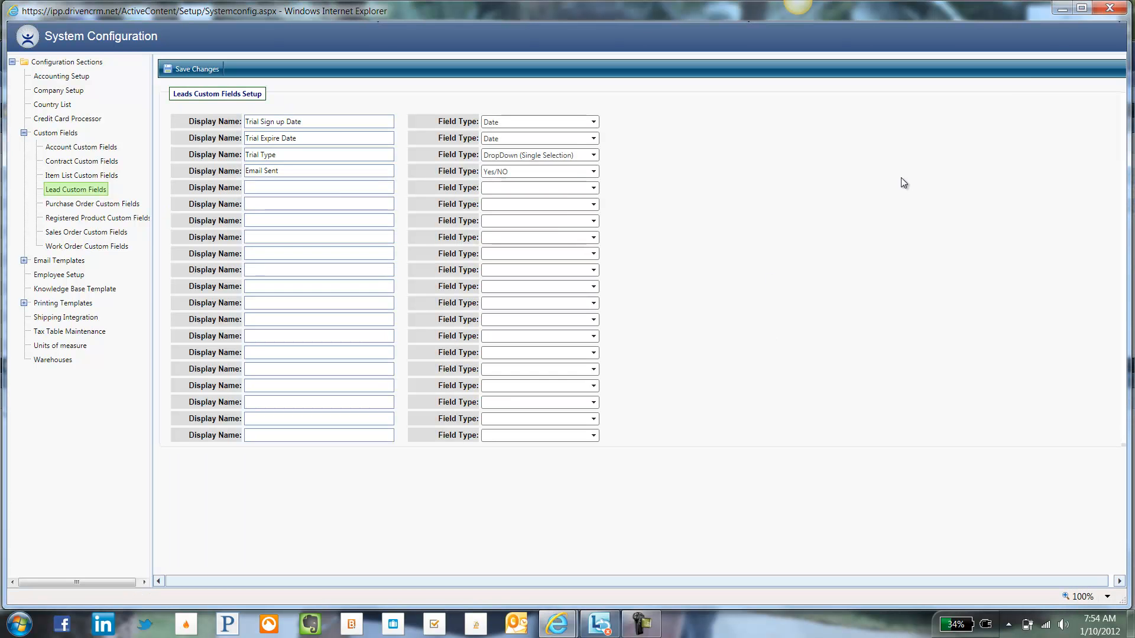
pyautogui.click(1114, 9)
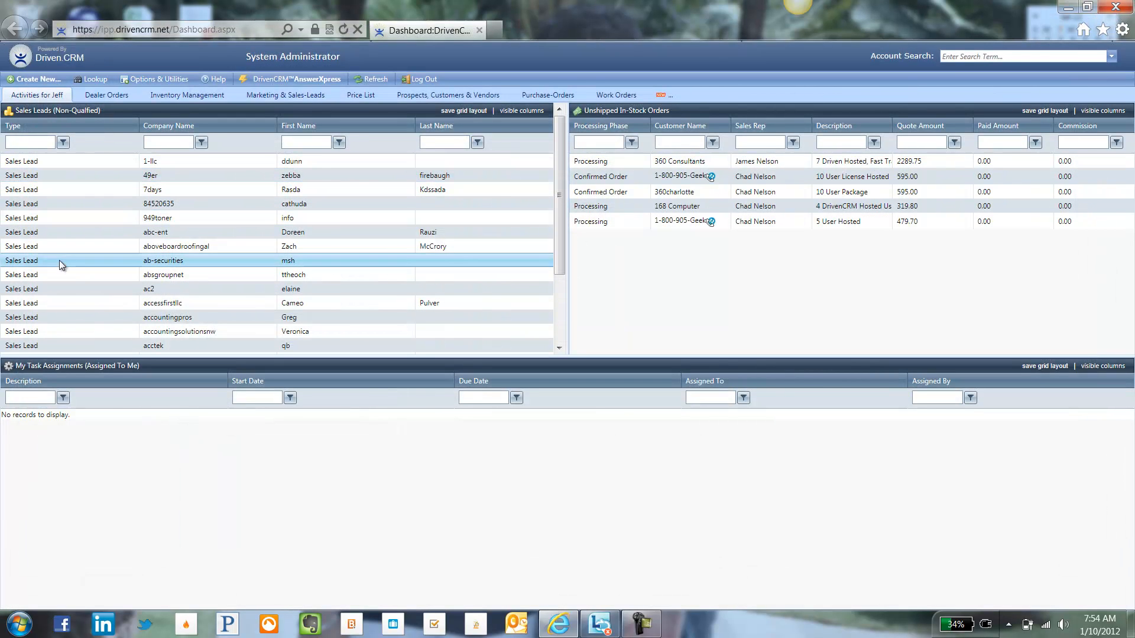
# In the 1-llc sales lead's custom fields, set the Trial Sign up Date to 1/1/2012 and the Trial Expire Date to 1/31/2012
pyautogui.doubleClick(94, 162)
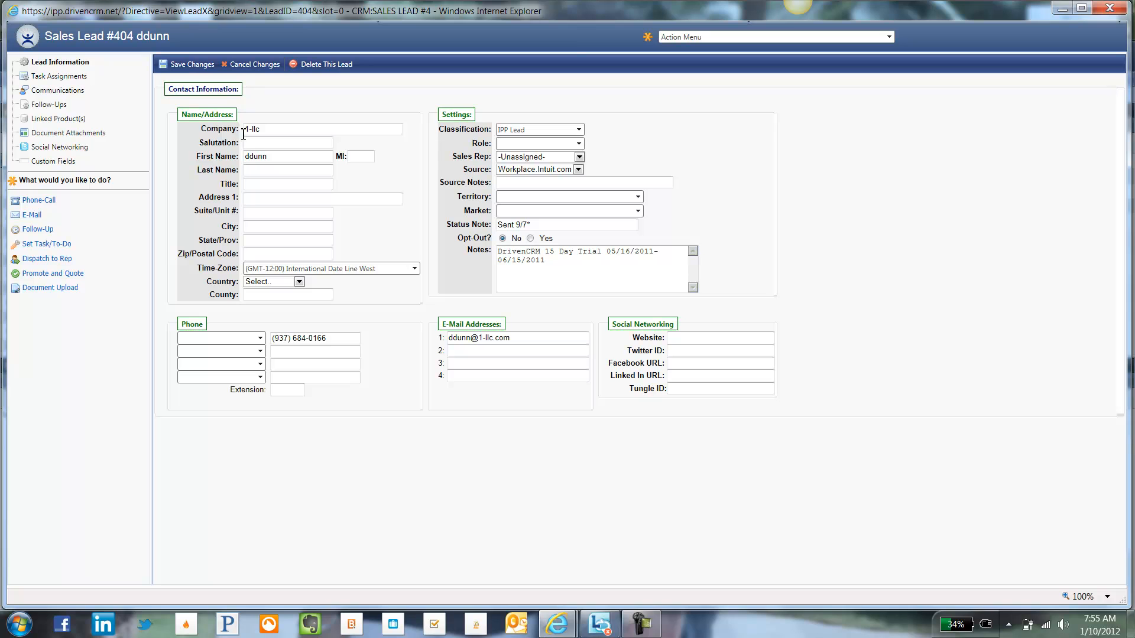
pyautogui.click(67, 167)
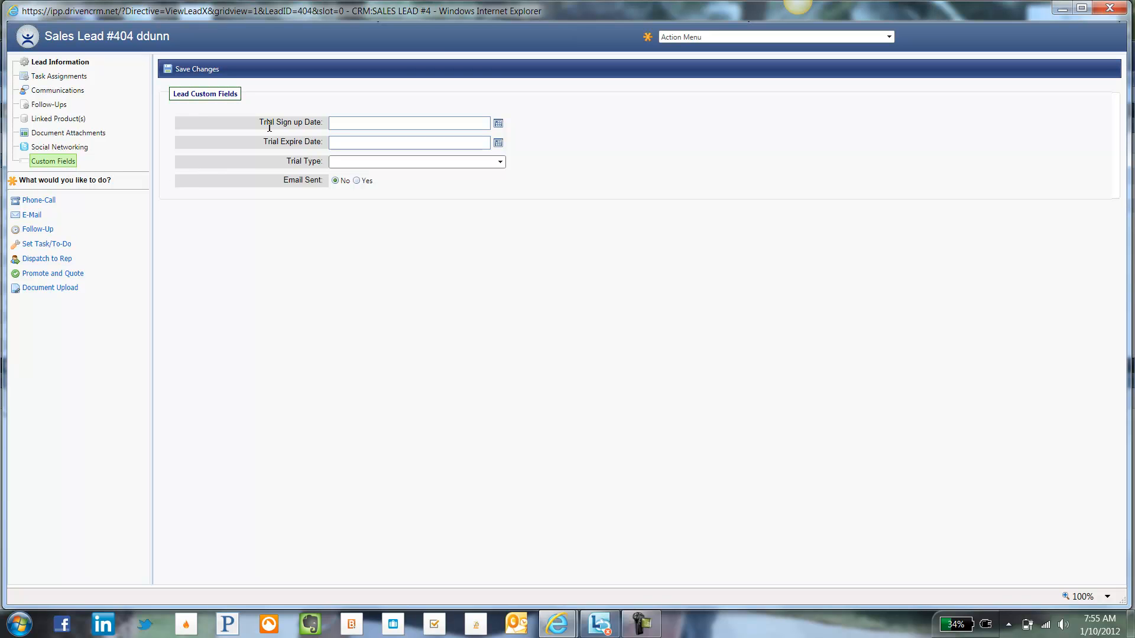
pyautogui.click(498, 124)
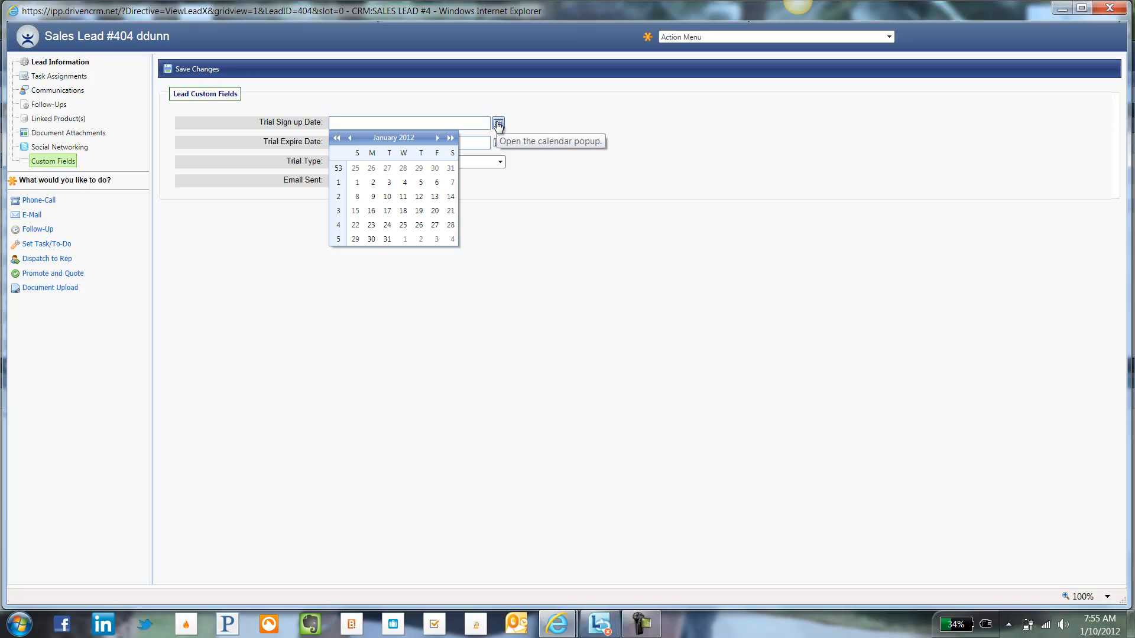
pyautogui.click(356, 186)
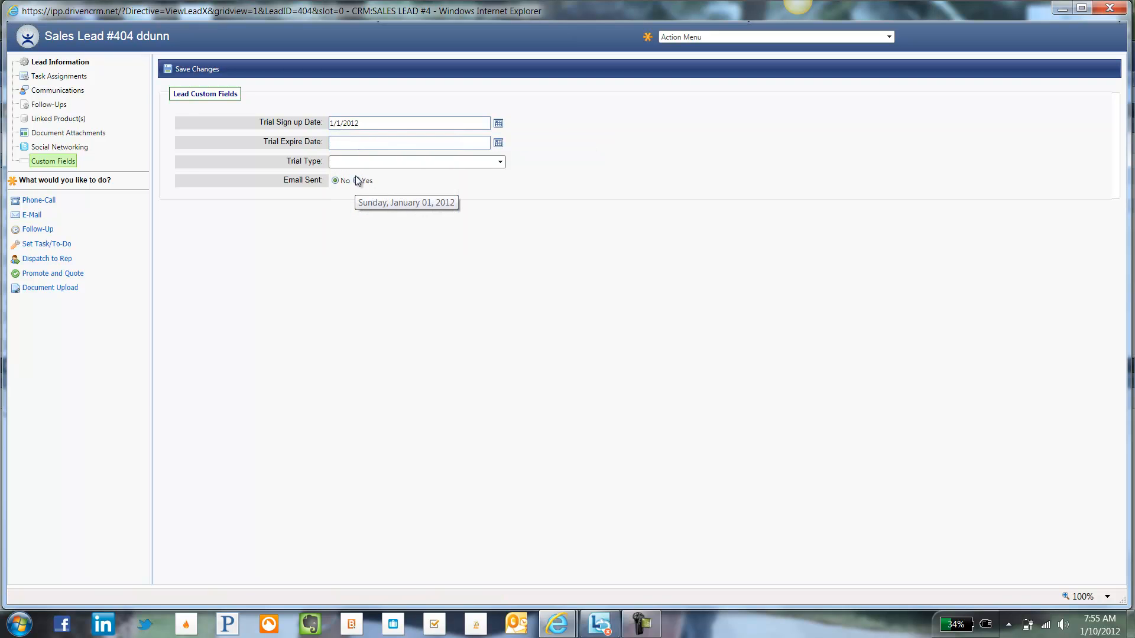
pyautogui.click(498, 142)
pyautogui.click(388, 259)
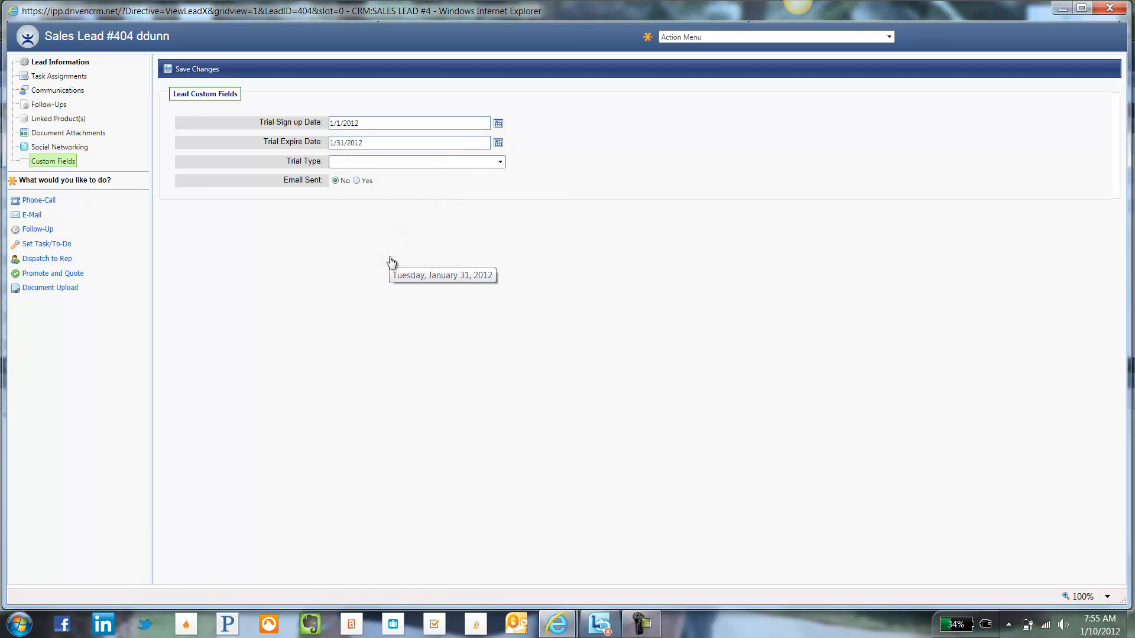
# Set the lead's Trial Type to IPP (Intuit Partner Platform) and save the custom fields
pyautogui.click(342, 163)
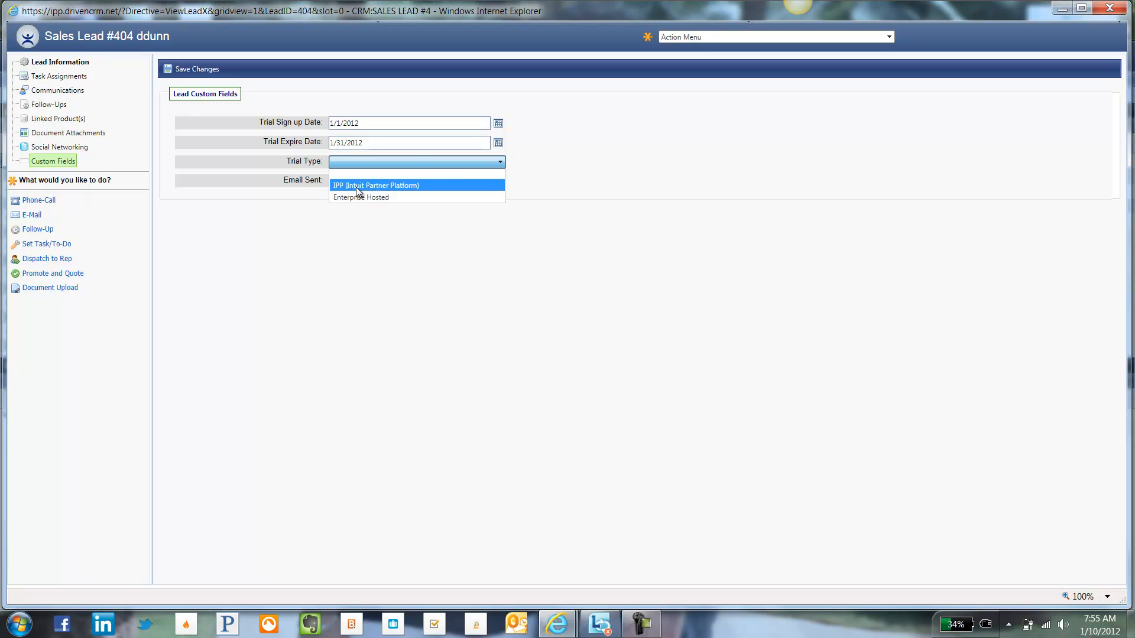
pyautogui.click(358, 185)
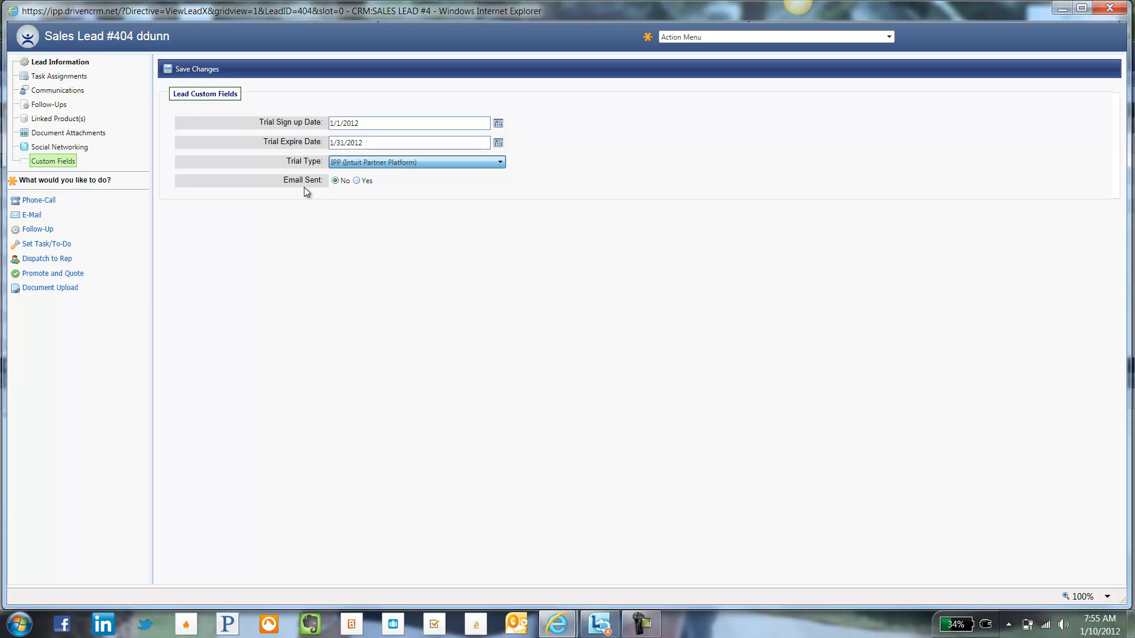
pyautogui.click(199, 74)
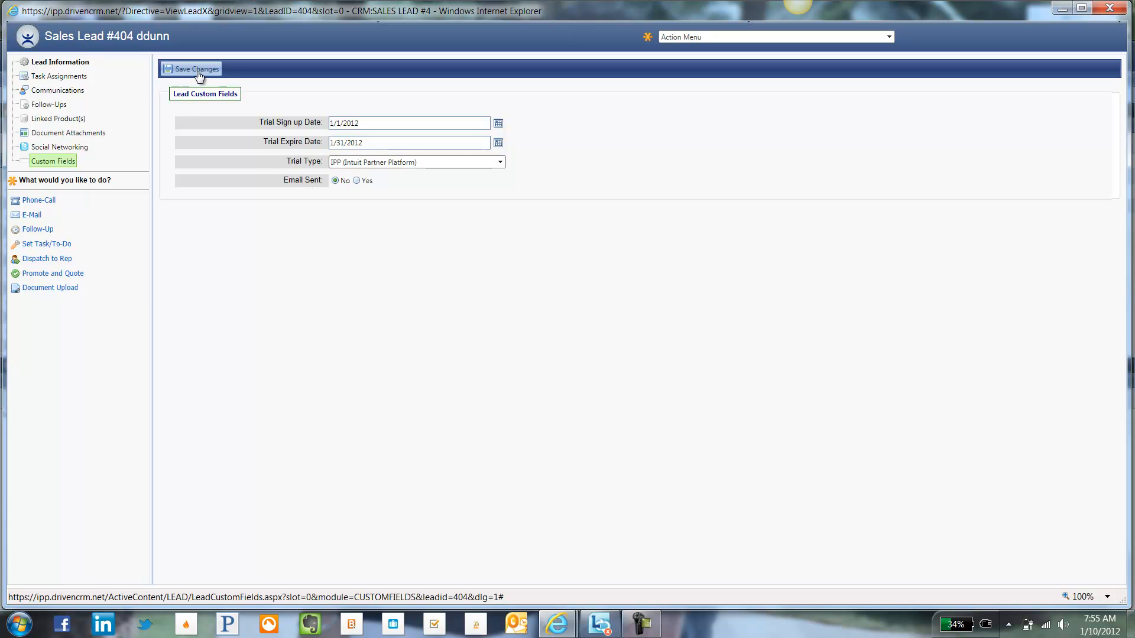
pyautogui.click(622, 366)
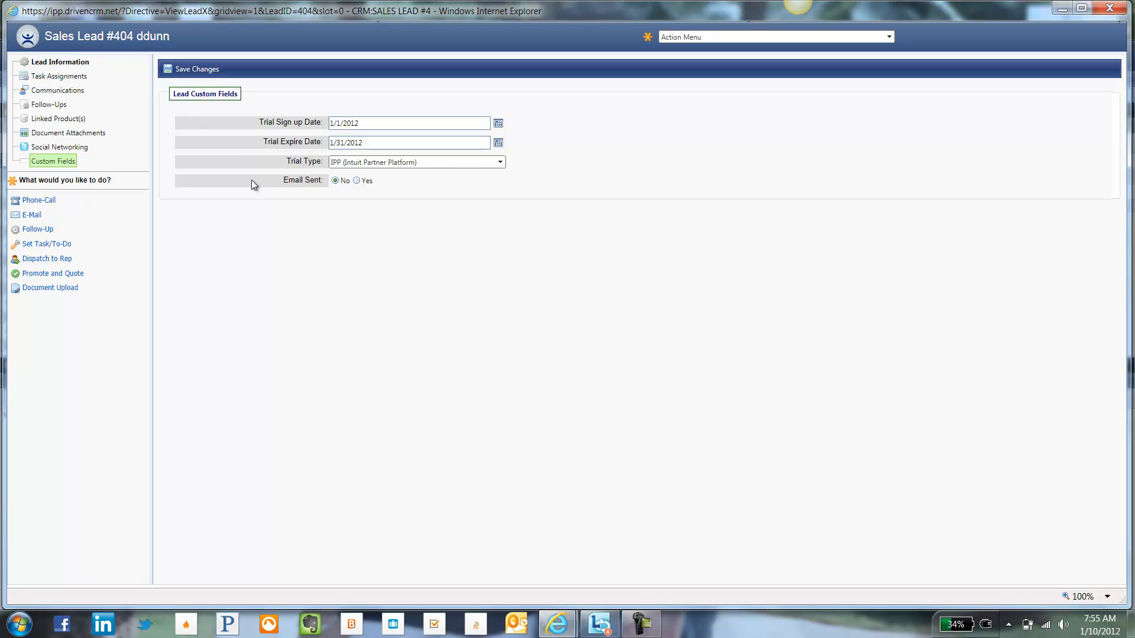
# Mark Email Sent as Yes for the lead, save the change and close the lead record
pyautogui.click(356, 180)
pyautogui.moveTo(272, 180); pyautogui.dragTo(311, 180)
pyautogui.click(188, 69)
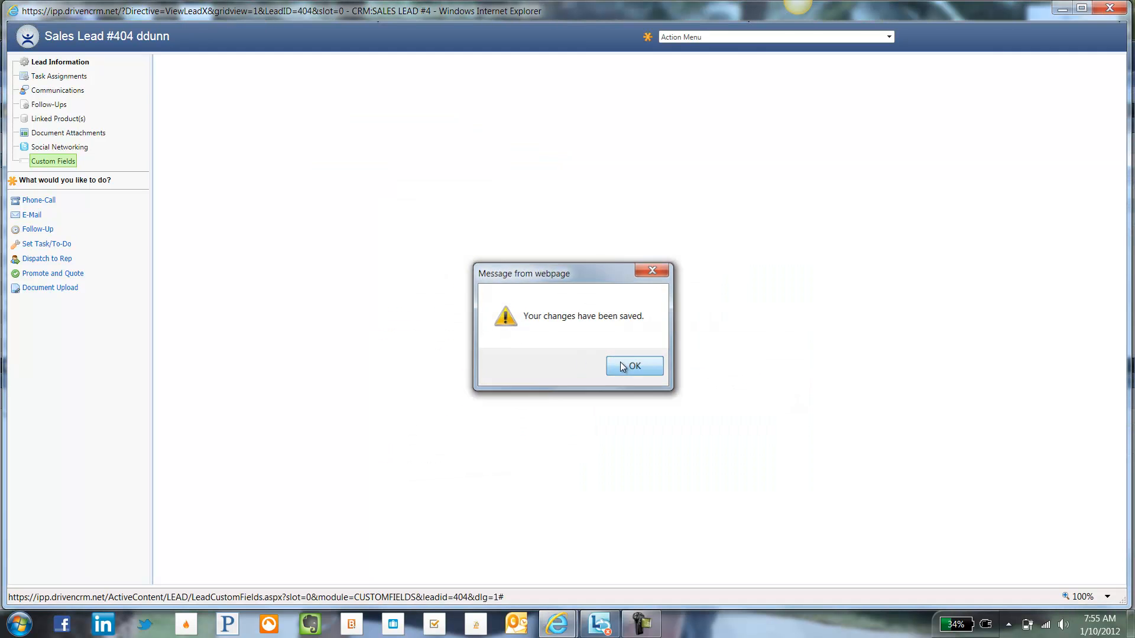
pyautogui.click(621, 365)
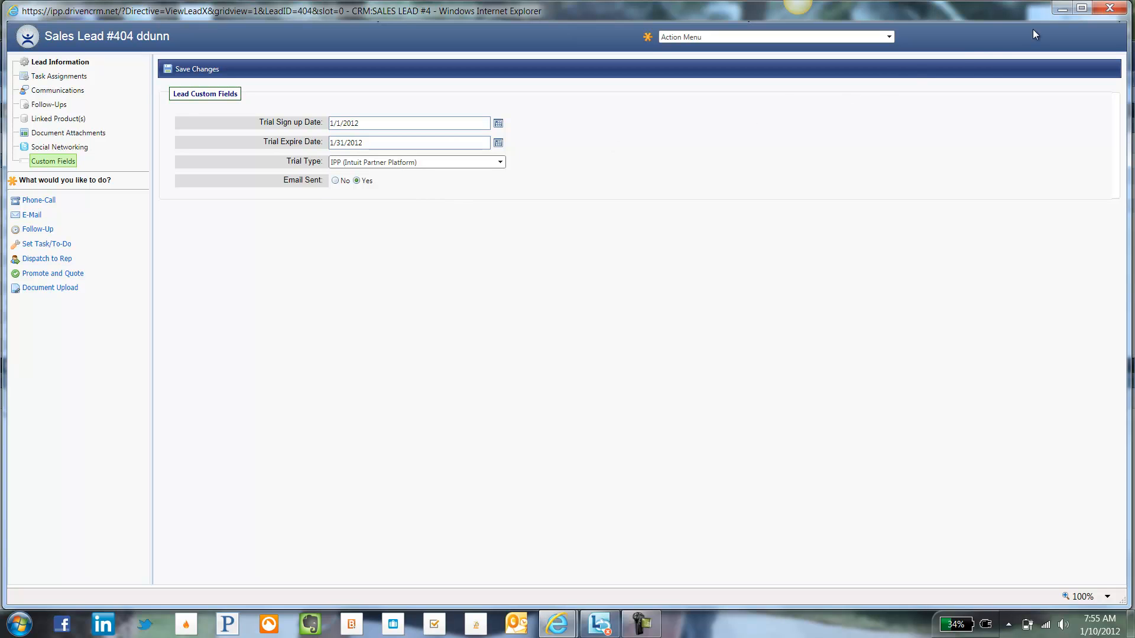
pyautogui.click(1110, 7)
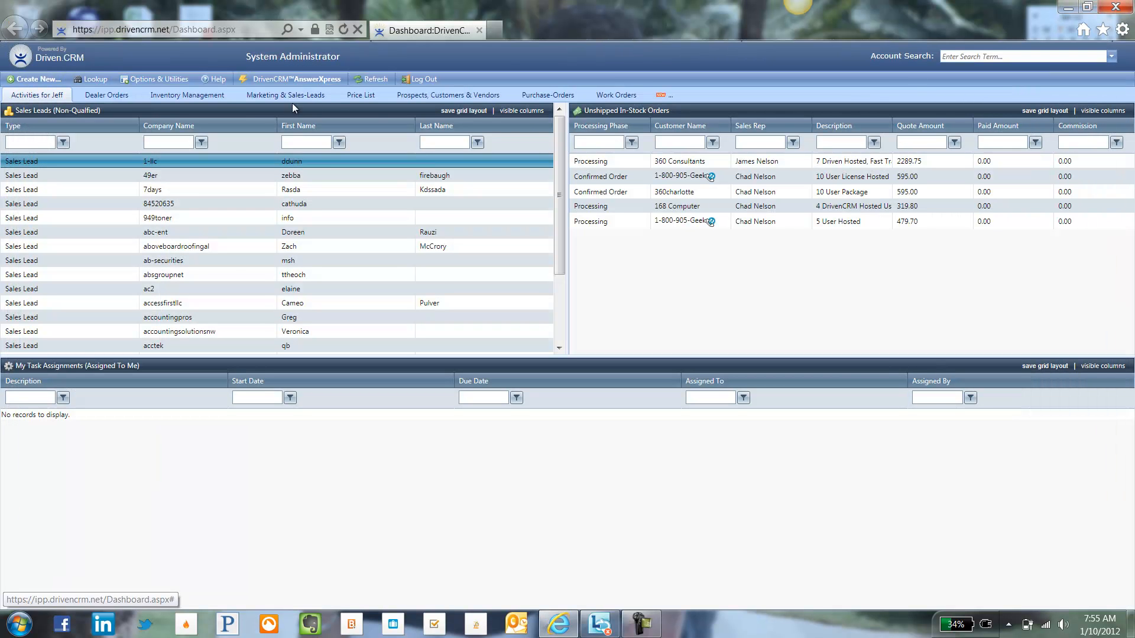
# Reopen the admin company preferences and expand the list of custom field sections
pyautogui.click(151, 80)
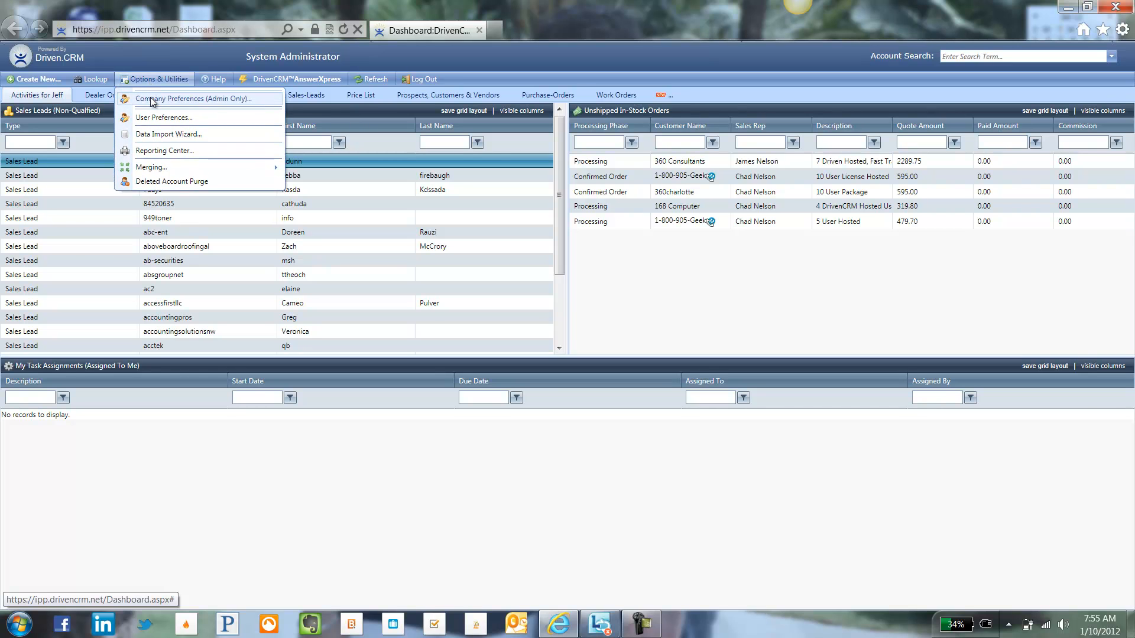
pyautogui.click(151, 100)
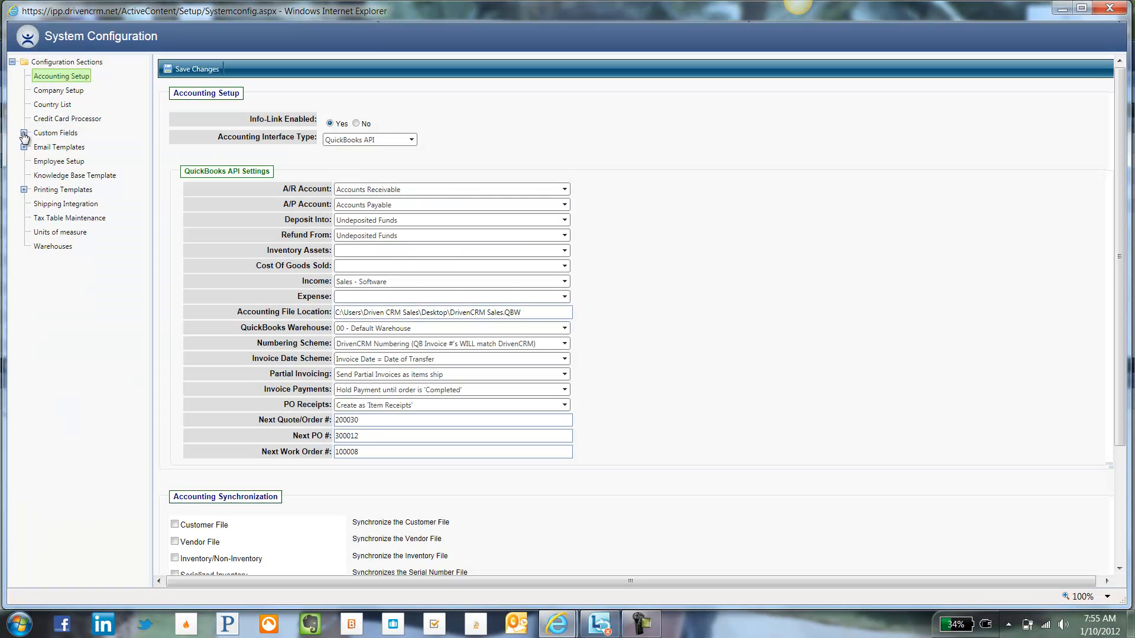
pyautogui.click(23, 133)
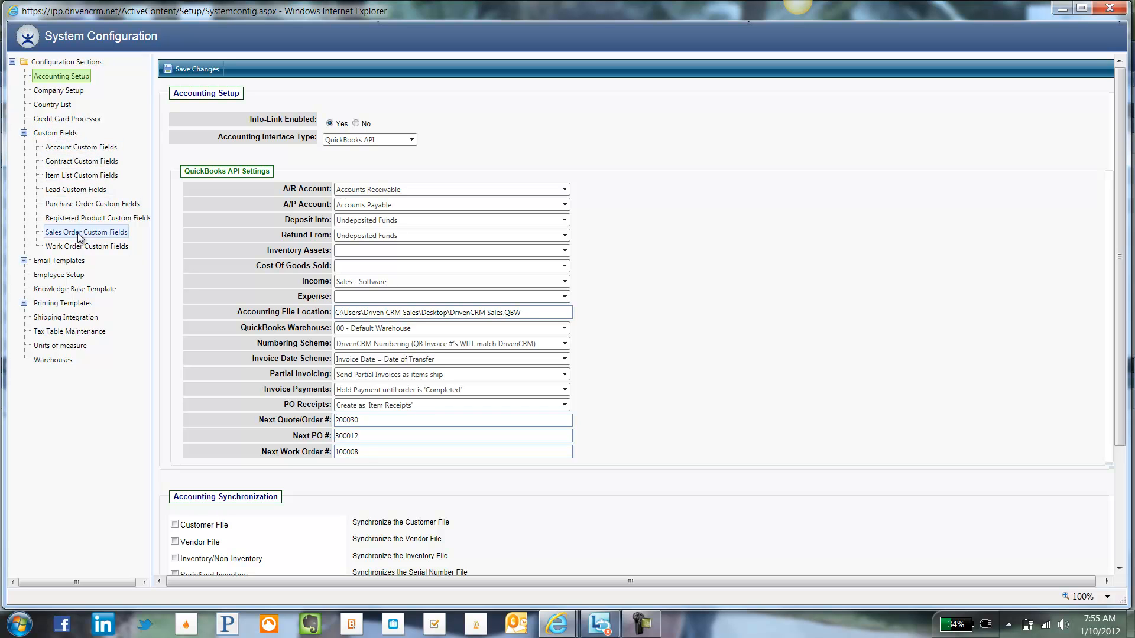